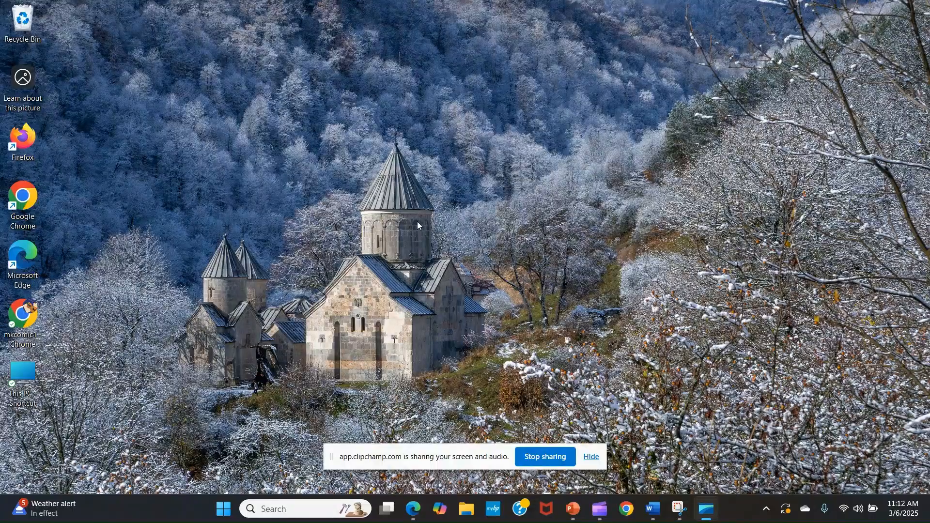
Step: Open chatgpt.com in Google Chrome and choose to stay logged out
{"action": "double_click", "coordinate": [23, 199]}
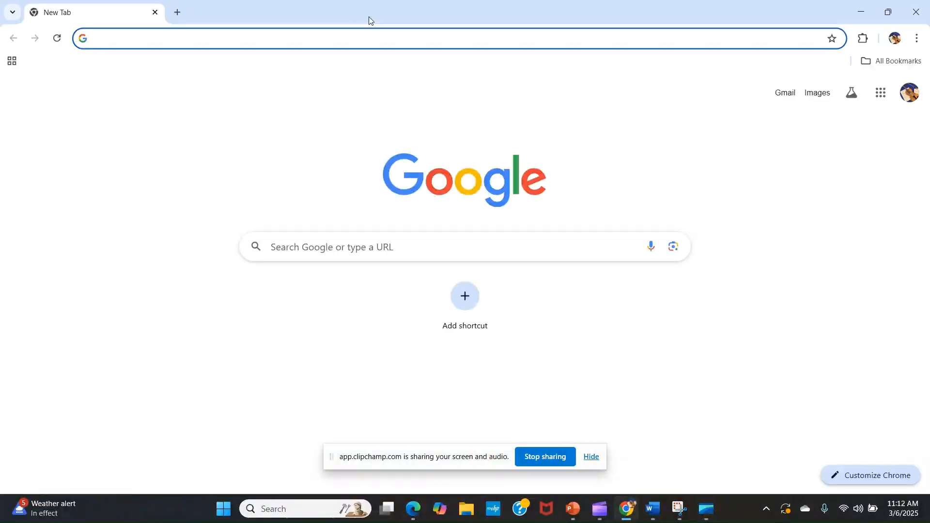
{"action": "left_click", "coordinate": [359, 45]}
{"action": "type", "text": "chatgpt.com"}
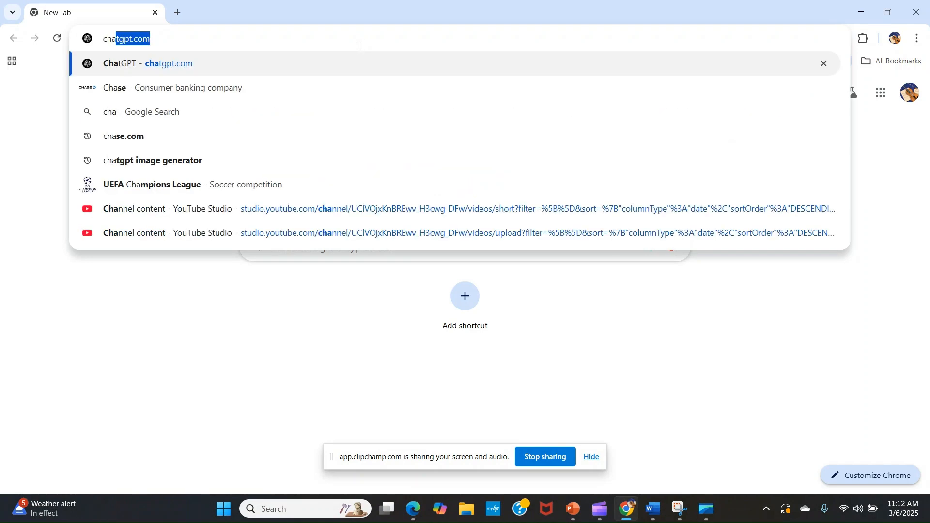
{"action": "key", "text": "Return"}
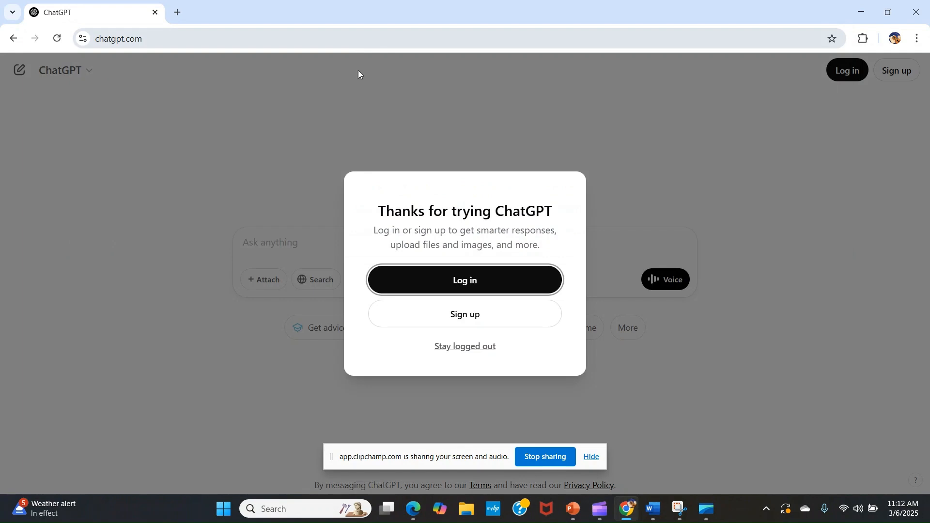
{"action": "left_click", "coordinate": [463, 348]}
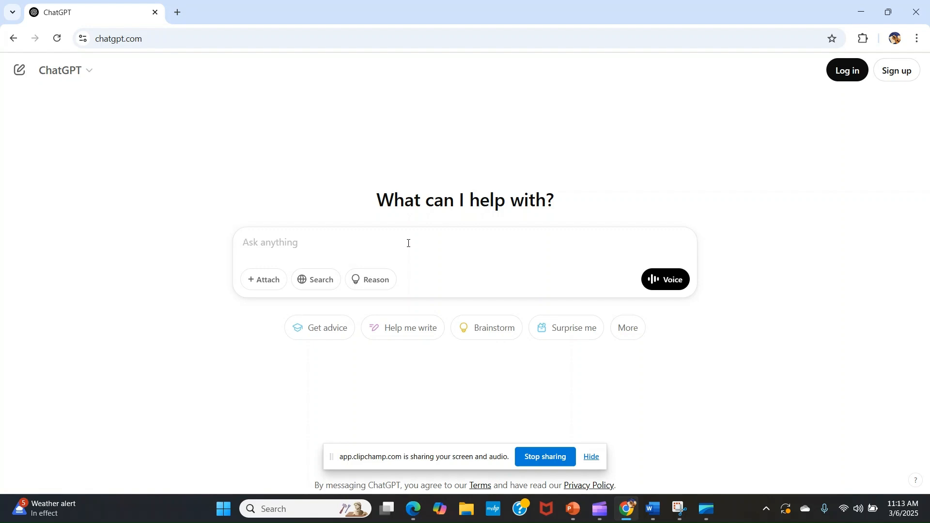
Step: Submit the prompt "Write a 200 word description about George Washington." to ChatGPT
{"action": "type", "text": "W"}
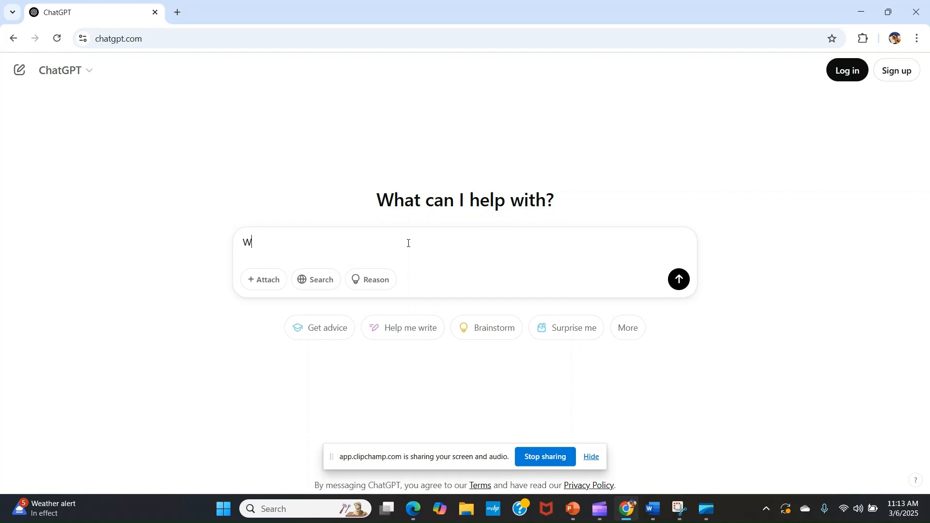
{"action": "type", "text": "rite "}
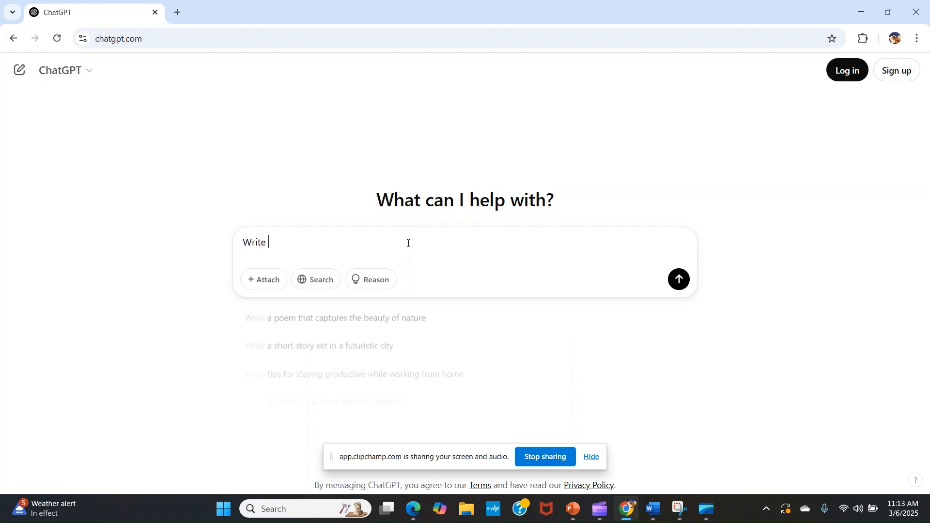
{"action": "type", "text": "a 200 "}
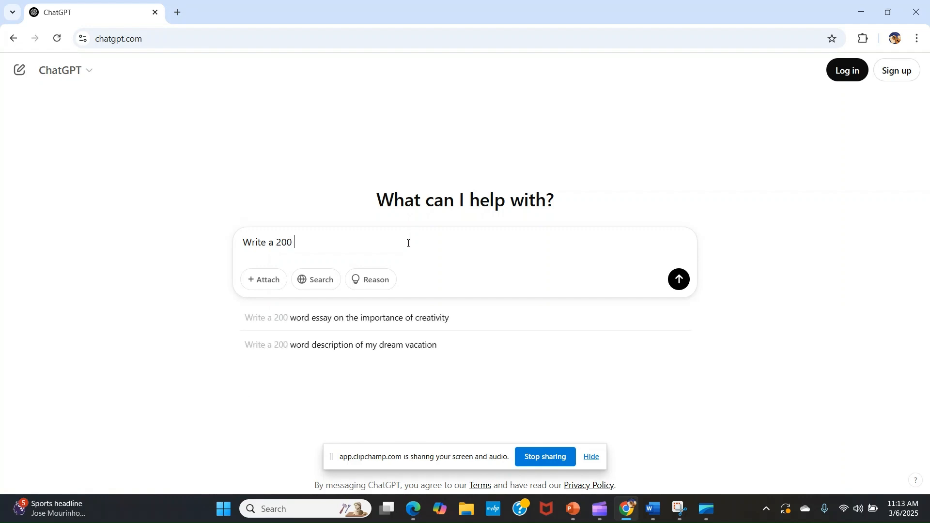
{"action": "type", "text": "word"}
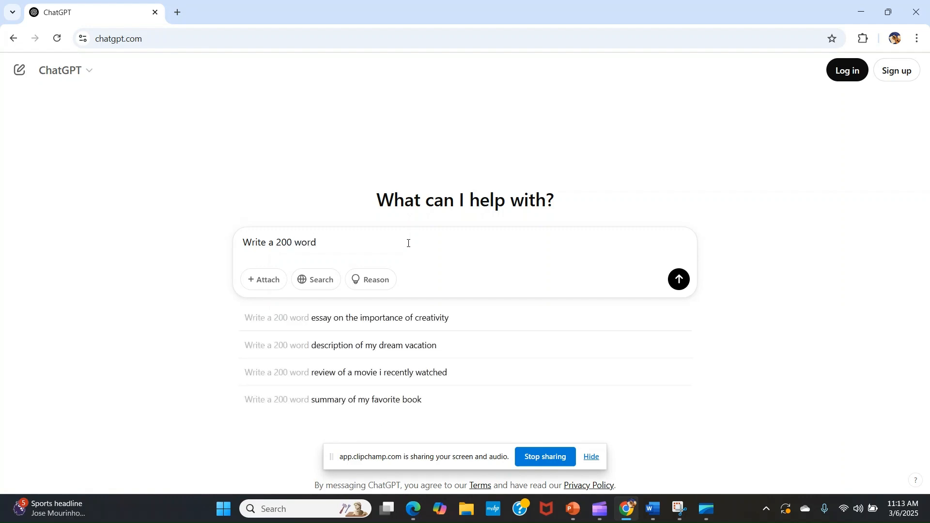
{"action": "type", "text": " descripti"}
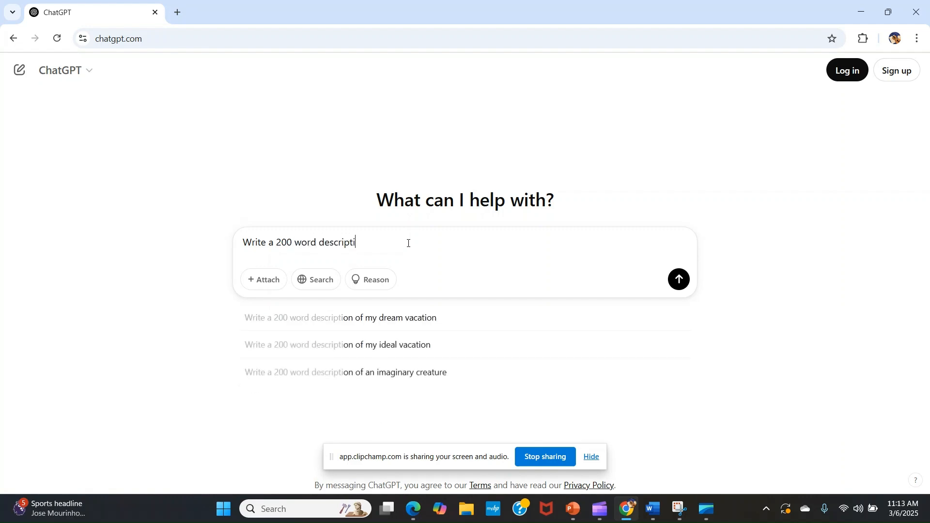
{"action": "type", "text": "on ao"}
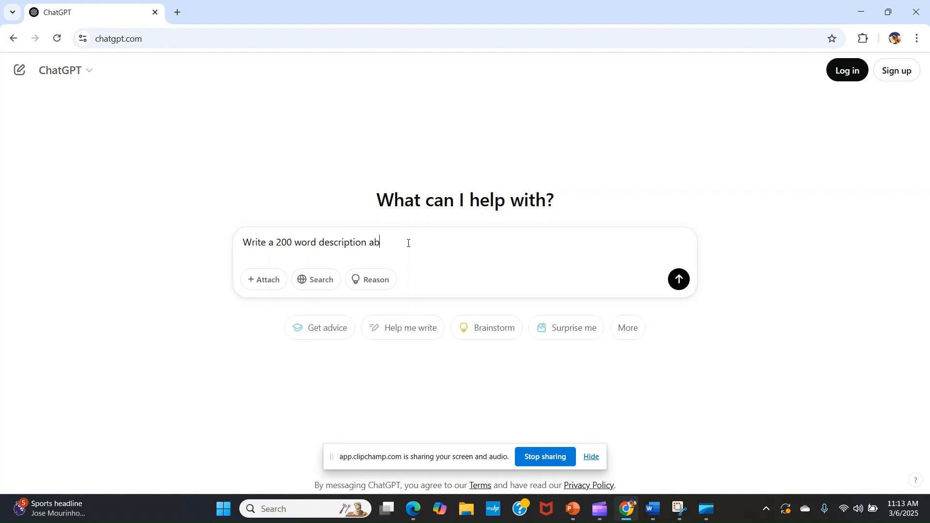
{"action": "type", "text": "out George Washington."}
{"action": "key", "text": "Return"}
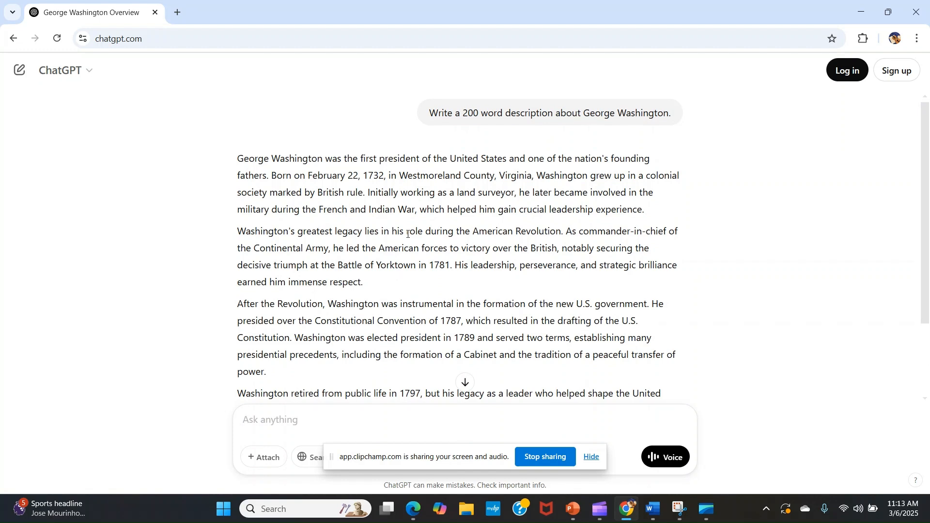
Step: Ask in the same chat: "My son is in 4th grade and he's going doing well in math. How can we help him?"
{"action": "scroll", "coordinate": [408, 234], "scroll_direction": "down", "scroll_amount": 2}
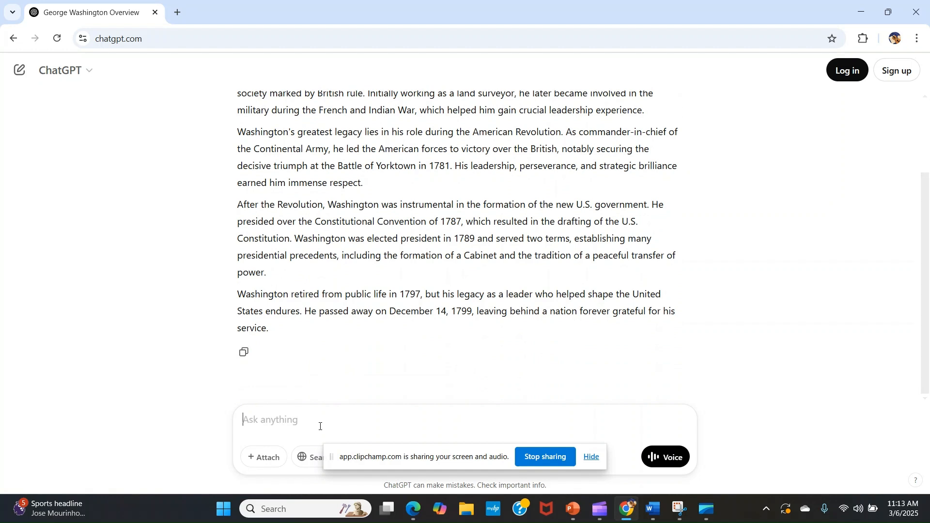
{"action": "type", "text": "My s"}
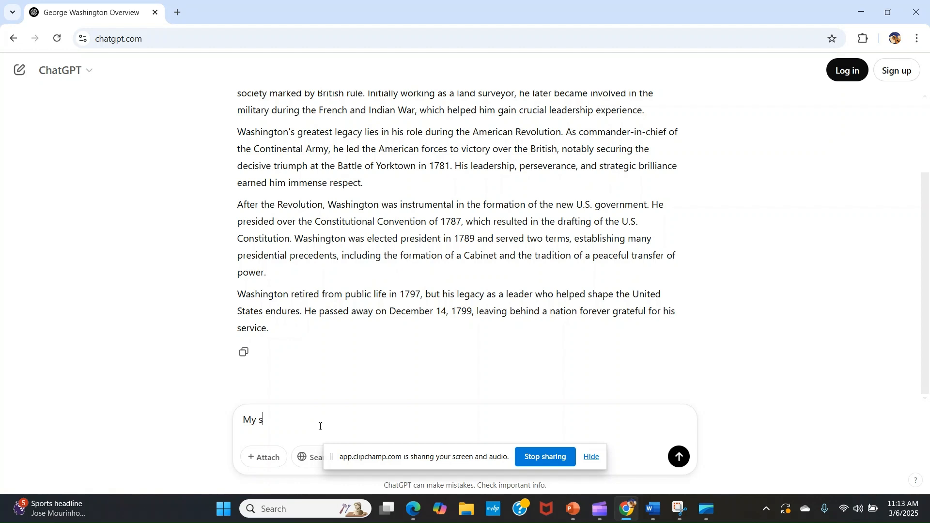
{"action": "type", "text": "on is in 4th grade and he's going "}
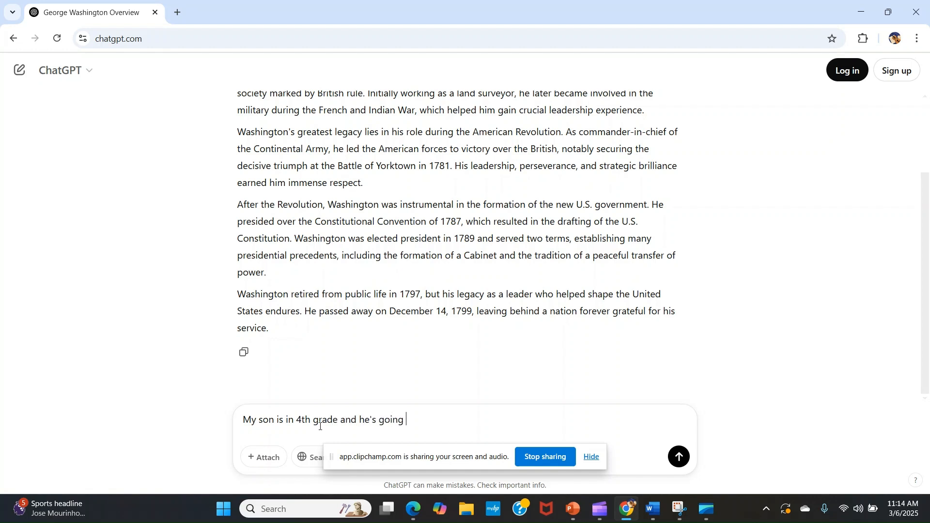
{"action": "type", "text": "doing well in math. How can"}
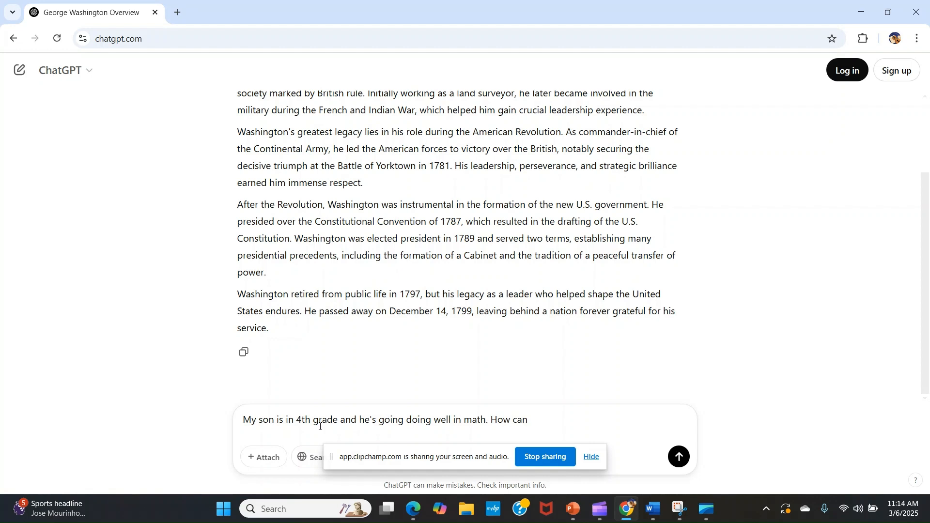
{"action": "type", "text": " we help him?"}
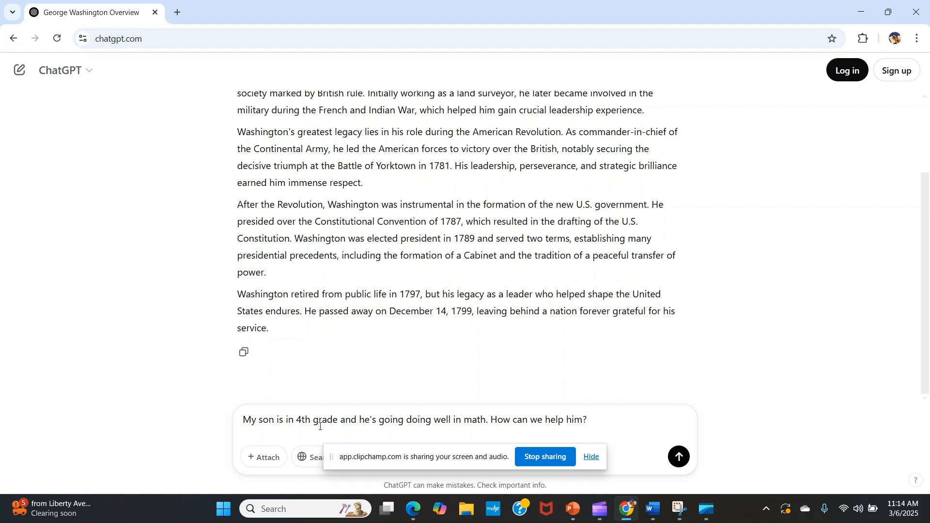
{"action": "key", "text": "Return"}
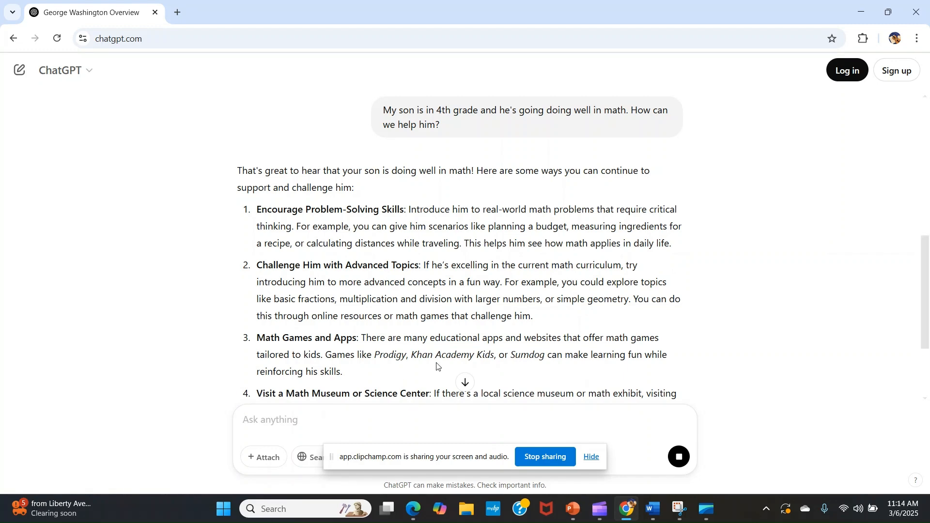
Step: Read the math support suggestions and submit the follow-up prompt "Create a schedule to study math."
{"action": "scroll", "coordinate": [438, 367], "scroll_direction": "up", "scroll_amount": 3}
{"action": "scroll", "coordinate": [437, 367], "scroll_direction": "down", "scroll_amount": 5}
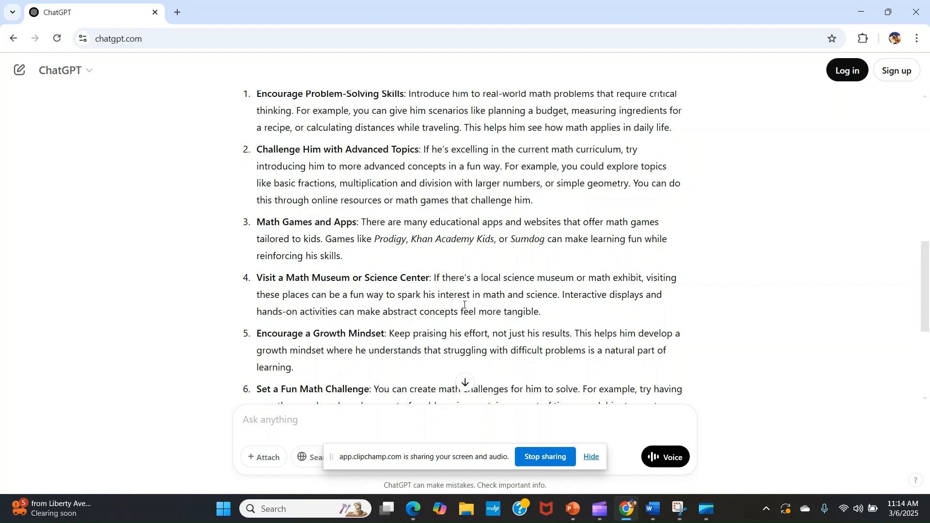
{"action": "scroll", "coordinate": [464, 305], "scroll_direction": "down", "scroll_amount": 3}
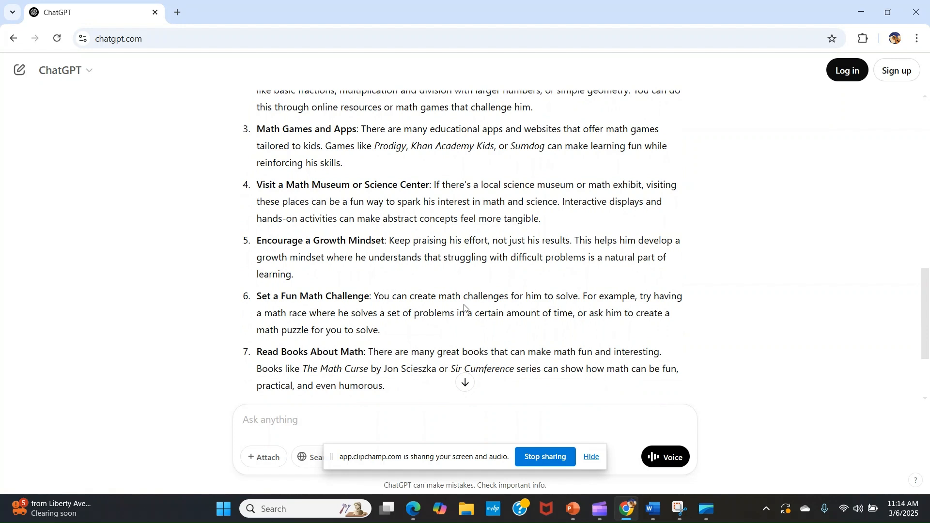
{"action": "scroll", "coordinate": [464, 309], "scroll_direction": "down", "scroll_amount": 3}
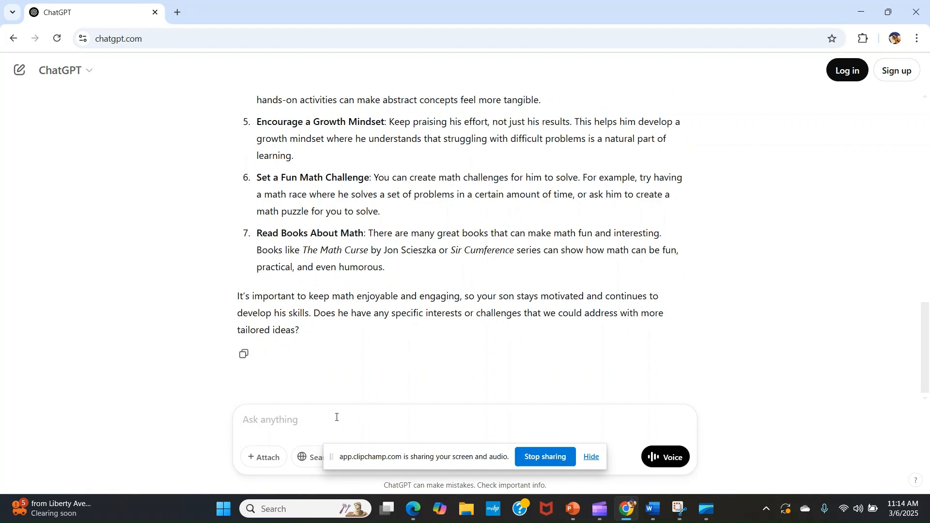
{"action": "type", "text": "C"}
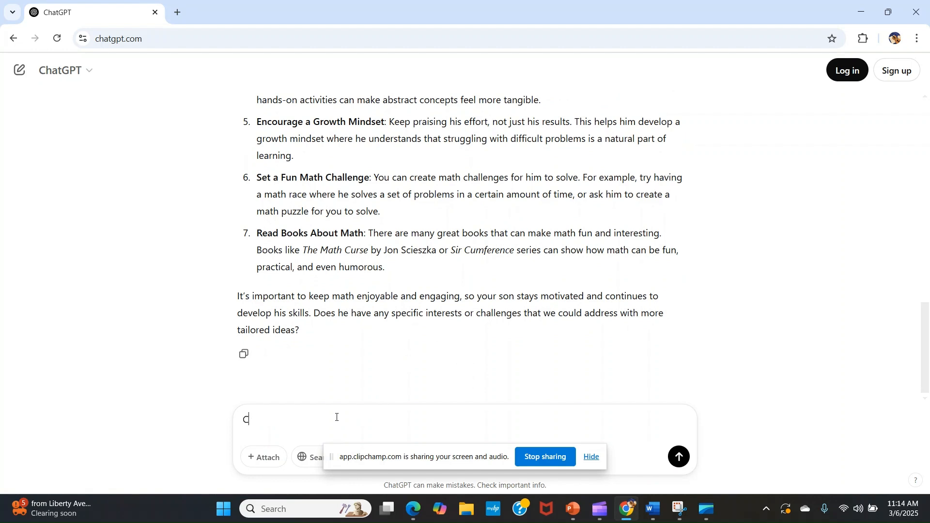
{"action": "type", "text": "reate a schedule to study math"}
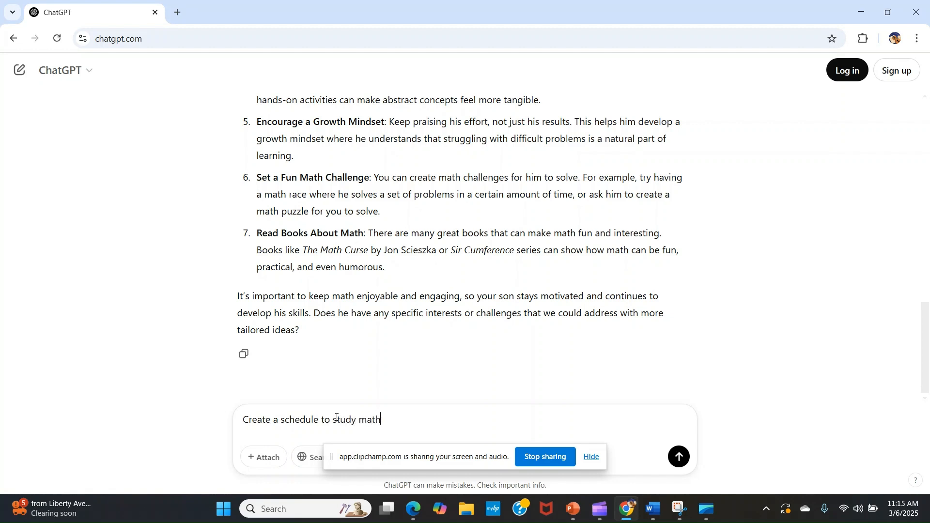
{"action": "type", "text": "."}
{"action": "key", "text": "Return"}
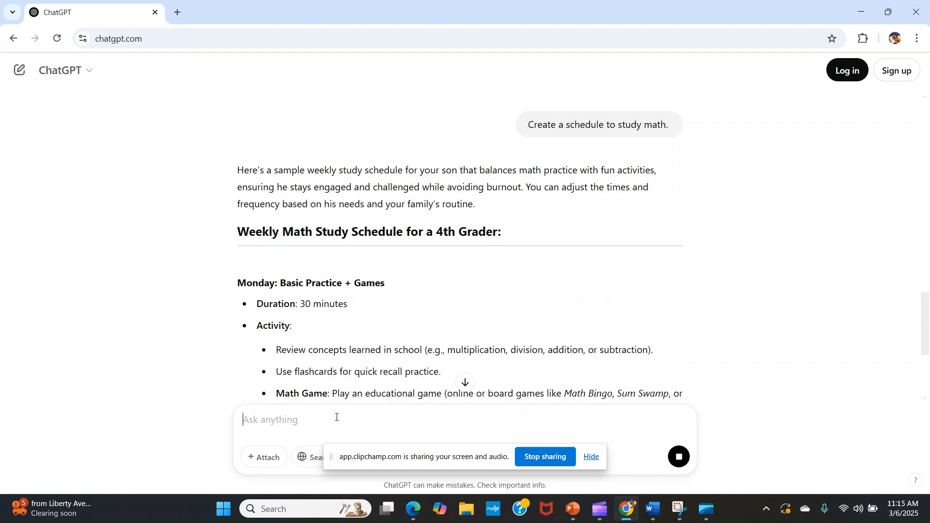
Step: Review the generated weekly math study schedule day by day, from Monday through Sunday
{"action": "scroll", "coordinate": [501, 266], "scroll_direction": "up", "scroll_amount": 2}
{"action": "scroll", "coordinate": [500, 266], "scroll_direction": "down", "scroll_amount": 7}
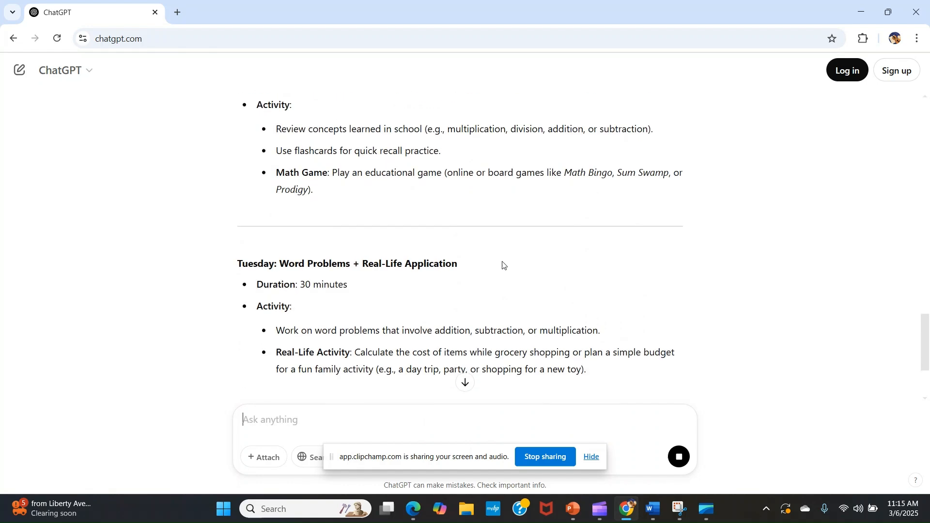
{"action": "scroll", "coordinate": [503, 265], "scroll_direction": "down", "scroll_amount": 4}
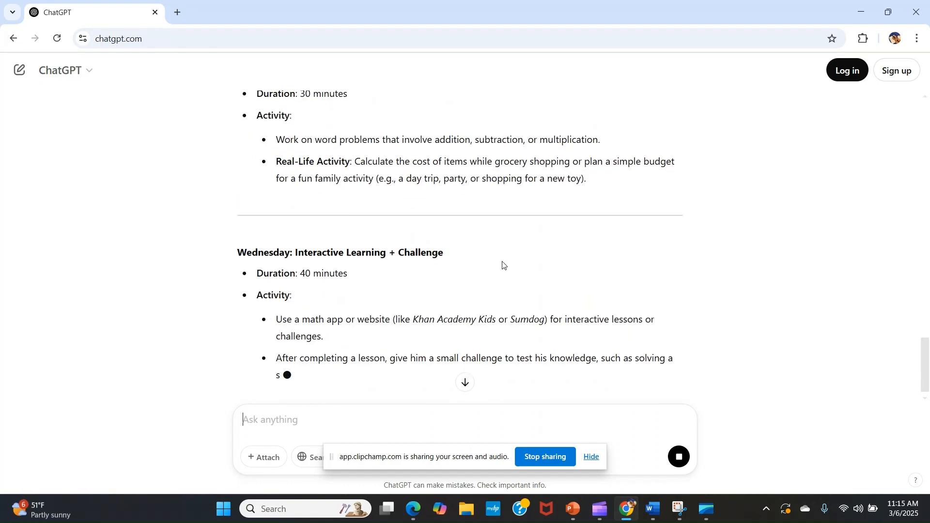
{"action": "scroll", "coordinate": [502, 266], "scroll_direction": "down", "scroll_amount": 2}
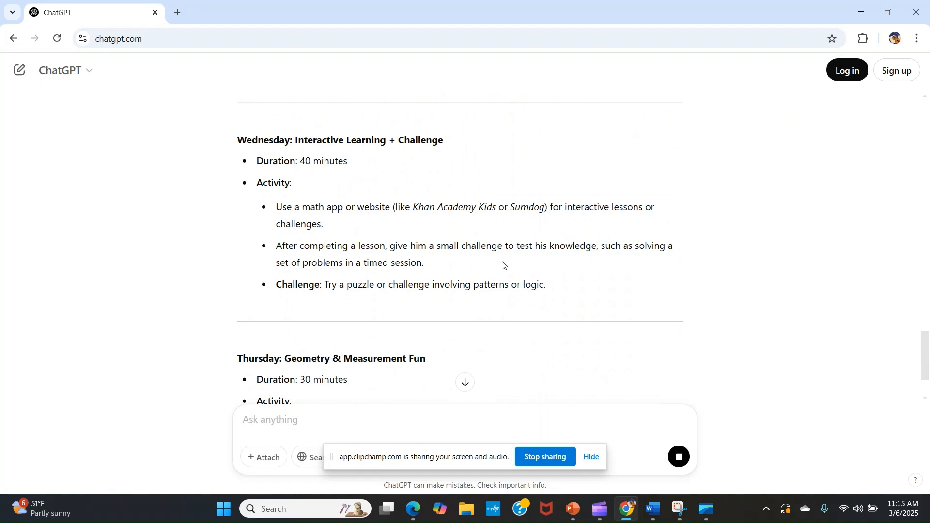
{"action": "scroll", "coordinate": [503, 265], "scroll_direction": "down", "scroll_amount": 2}
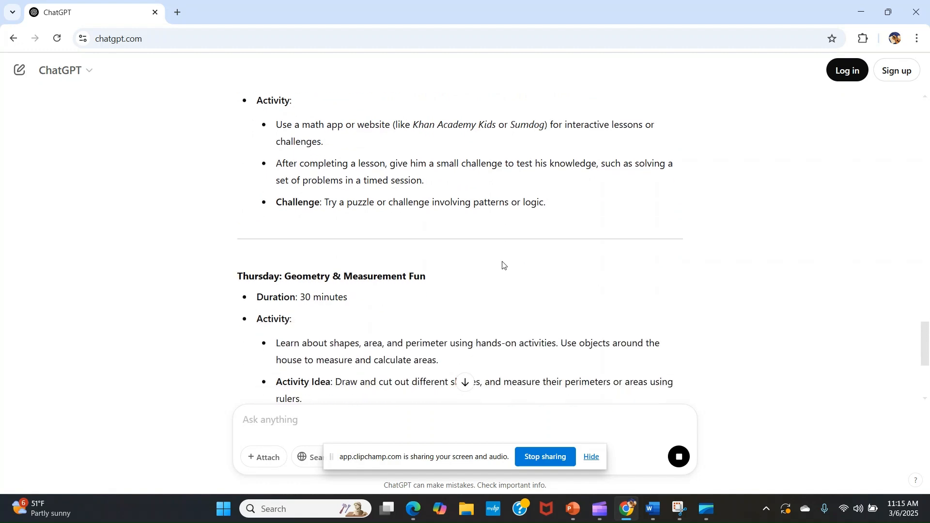
{"action": "scroll", "coordinate": [502, 266], "scroll_direction": "down", "scroll_amount": 4}
{"action": "scroll", "coordinate": [503, 266], "scroll_direction": "down", "scroll_amount": 4}
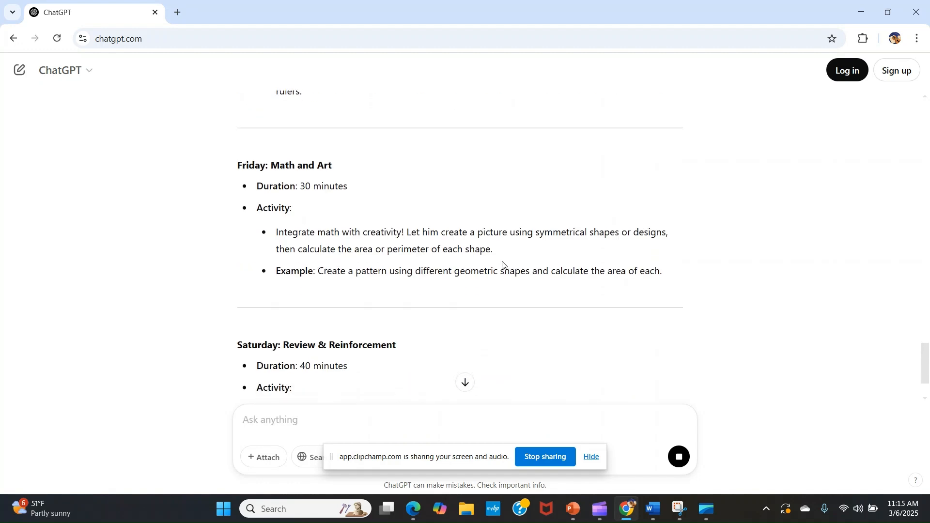
{"action": "scroll", "coordinate": [503, 265], "scroll_direction": "down", "scroll_amount": 1}
{"action": "scroll", "coordinate": [503, 266], "scroll_direction": "down", "scroll_amount": 1}
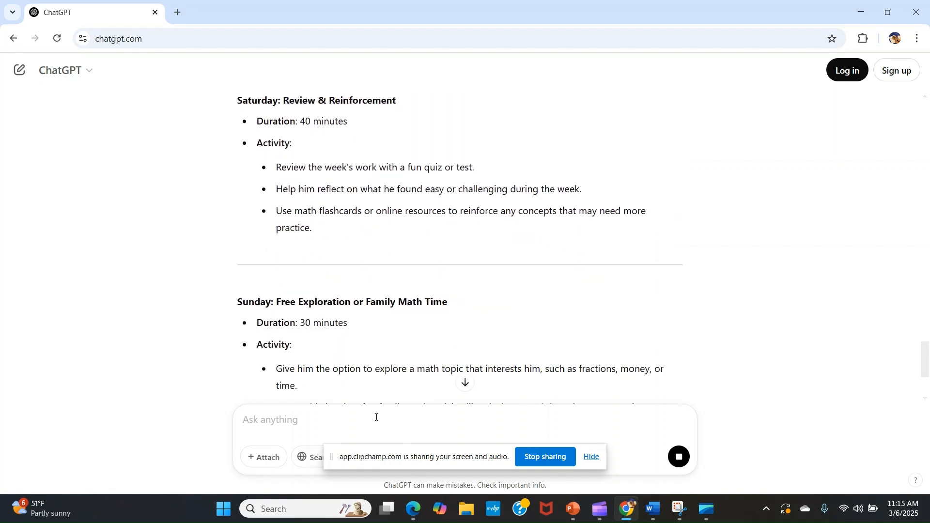
Step: Submit the follow-up prompt "create a schedule in a tabular format."
{"action": "type", "text": "create a "}
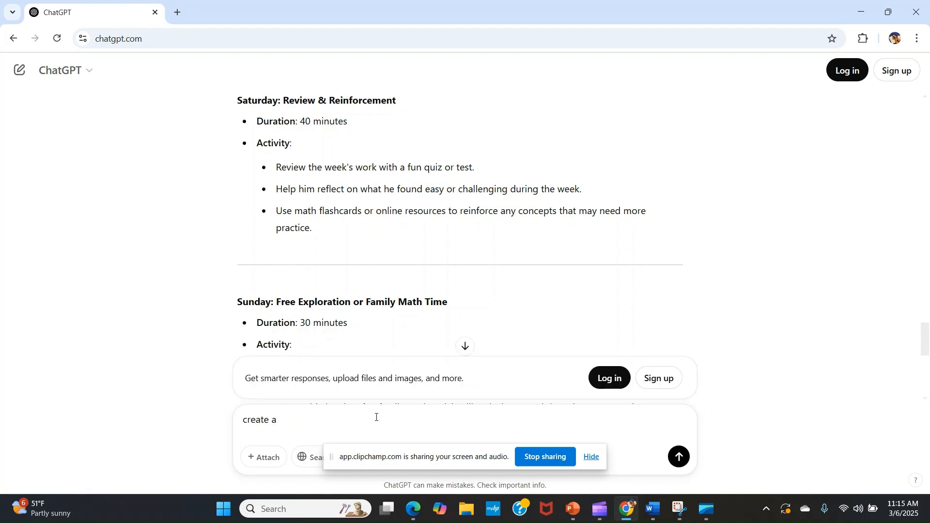
{"action": "type", "text": "schedule in a tabular format."}
{"action": "key", "text": "Return"}
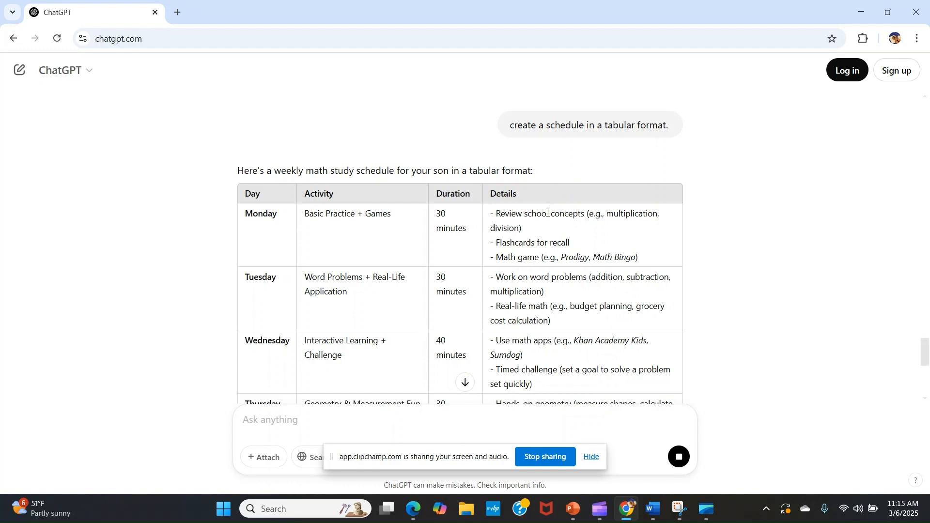
Step: Review the weekly table and submit the prompt "Create test data with first name, last name, address, city, state, zip and country for 10 records."
{"action": "scroll", "coordinate": [551, 208], "scroll_direction": "down", "scroll_amount": 2}
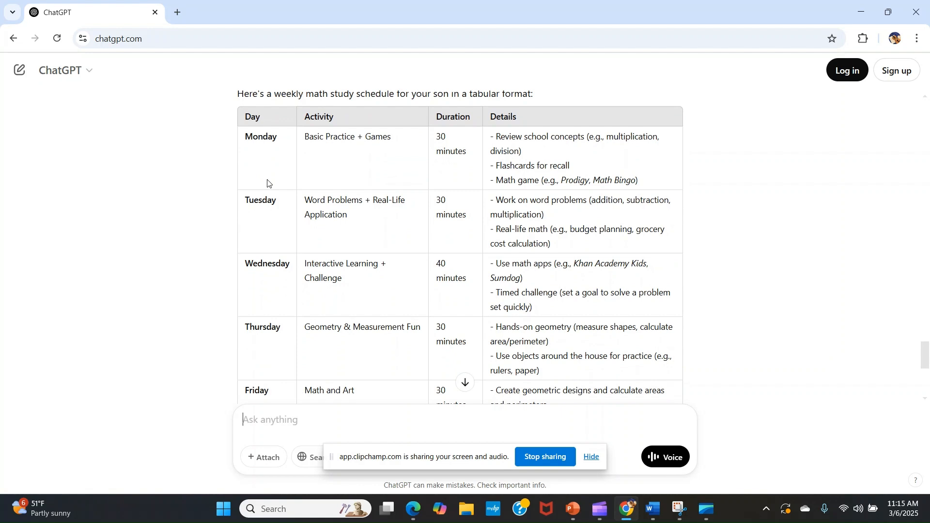
{"action": "scroll", "coordinate": [313, 203], "scroll_direction": "down", "scroll_amount": 2}
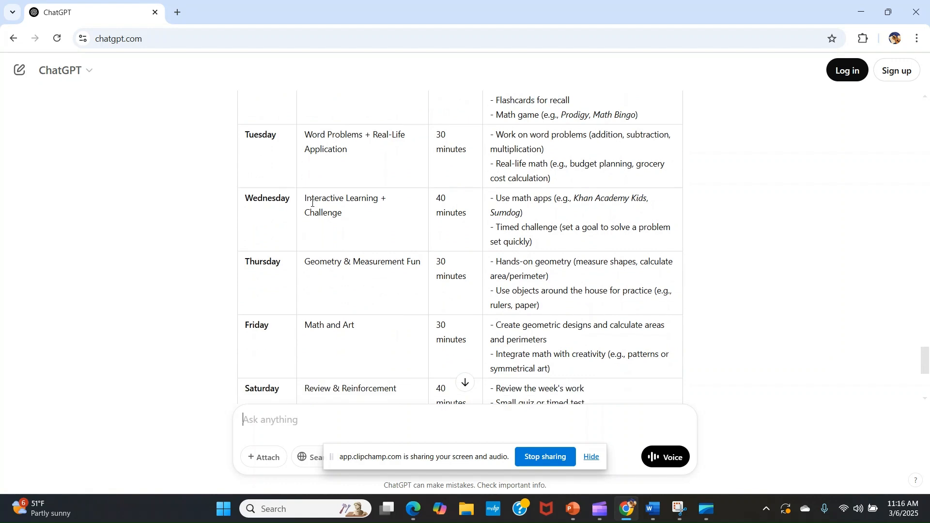
{"action": "scroll", "coordinate": [313, 203], "scroll_direction": "down", "scroll_amount": 2}
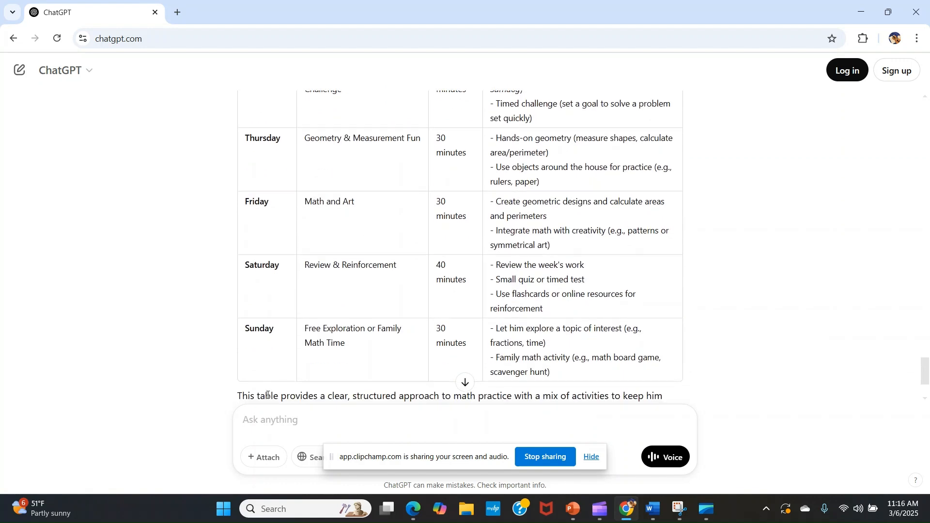
{"action": "left_click", "coordinate": [266, 422]}
{"action": "type", "text": "Create a"}
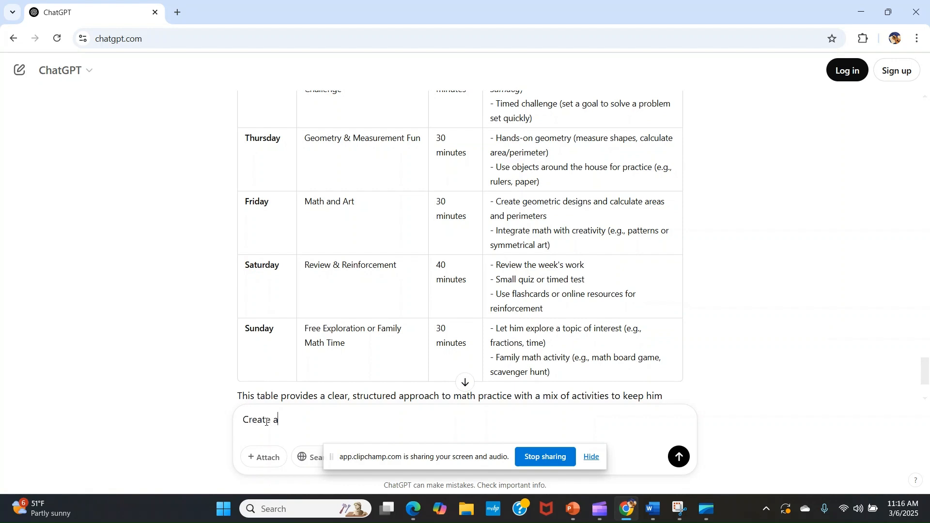
{"action": "type", "text": " test"}
{"action": "key", "text": "BackSpace"}
{"action": "key", "text": "BackSpace"}
{"action": "key", "text": "BackSpace"}
{"action": "key", "text": "BackSpace"}
{"action": "key", "text": "BackSpace"}
{"action": "key", "text": "BackSpace"}
{"action": "key", "text": "BackSpace"}
{"action": "key", "text": "BackSpace"}
{"action": "type", "text": "test data with 10 ros"}
{"action": "key", "text": "BackSpace"}
{"action": "key", "text": "BackSpace"}
{"action": "key", "text": "BackSpace"}
{"action": "key", "text": "BackSpace"}
{"action": "key", "text": "BackSpace"}
{"action": "key", "text": "BackSpace"}
{"action": "key", "text": "BackSpace"}
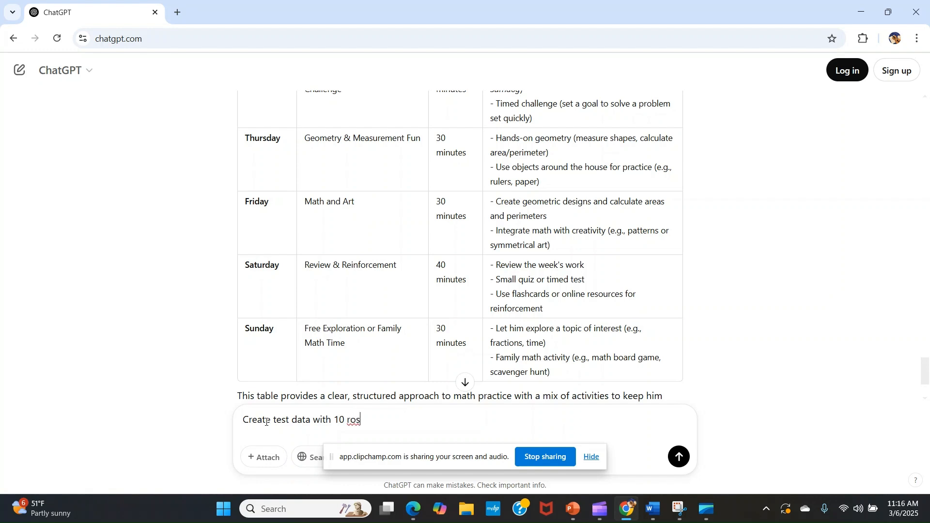
{"action": "type", "text": "first name, last name, "}
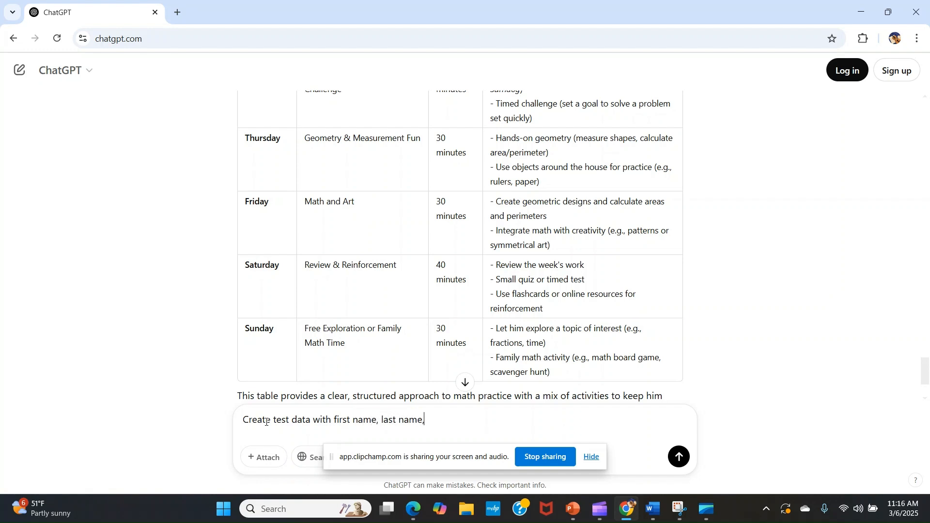
{"action": "type", "text": "address ,"}
{"action": "key", "text": "BackSpace"}
{"action": "key", "text": "BackSpace"}
{"action": "type", "text": ", city, state, zip and country"}
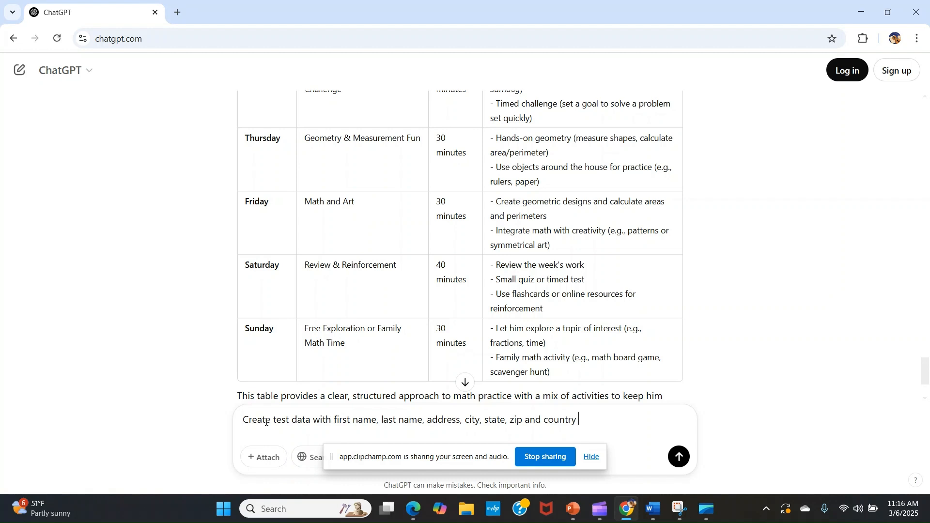
{"action": "type", "text": "for 10 recr"}
{"action": "key", "text": "BackSpace"}
{"action": "type", "text": "ords."}
{"action": "key", "text": "Return"}
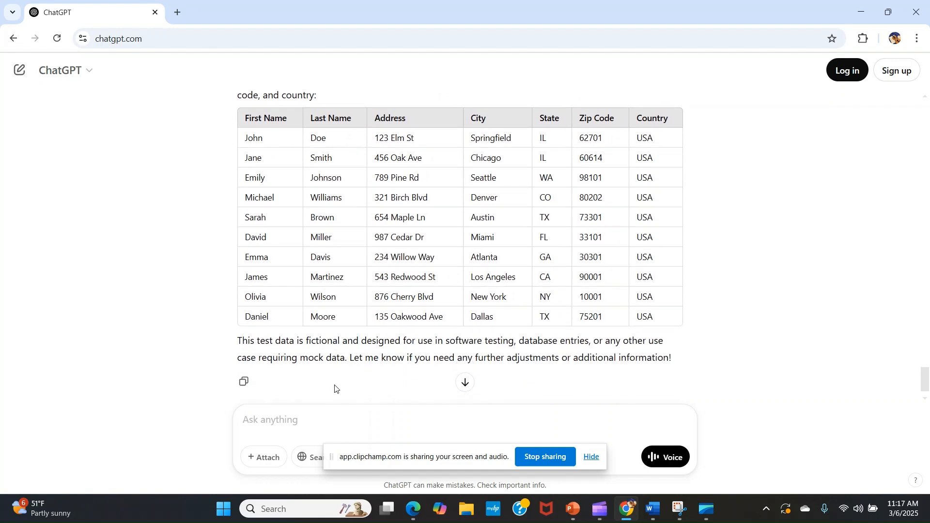
Step: Submit the prompt "Give me the hello world program in Python." and highlight the print statement in the generated code
{"action": "scroll", "coordinate": [335, 388], "scroll_direction": "down", "scroll_amount": 1}
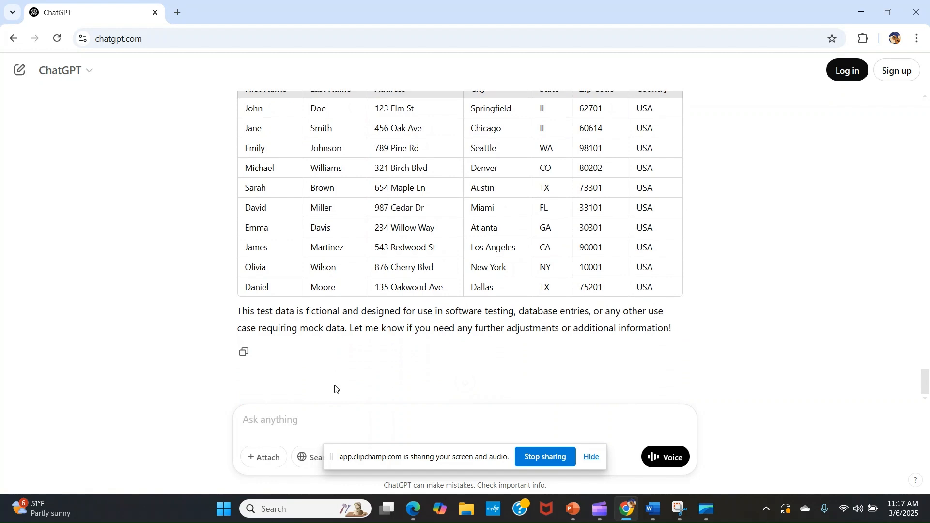
{"action": "left_click", "coordinate": [281, 422]}
{"action": "type", "text": "Gi"}
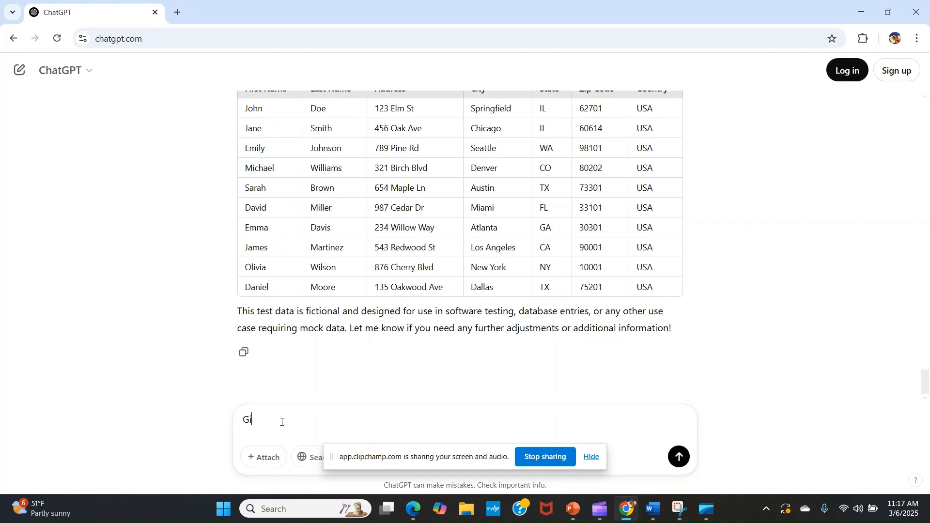
{"action": "type", "text": "ve me the hello world program "}
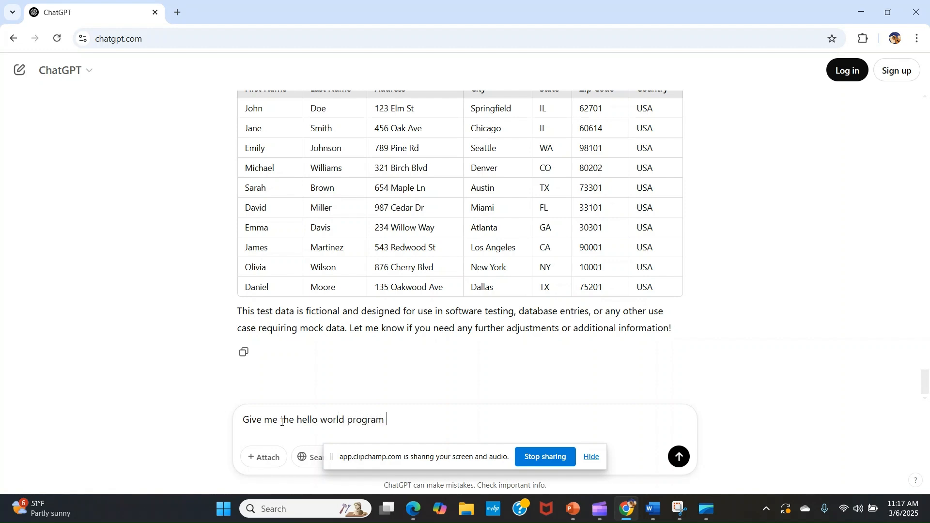
{"action": "type", "text": "in Python."}
{"action": "key", "text": "Return"}
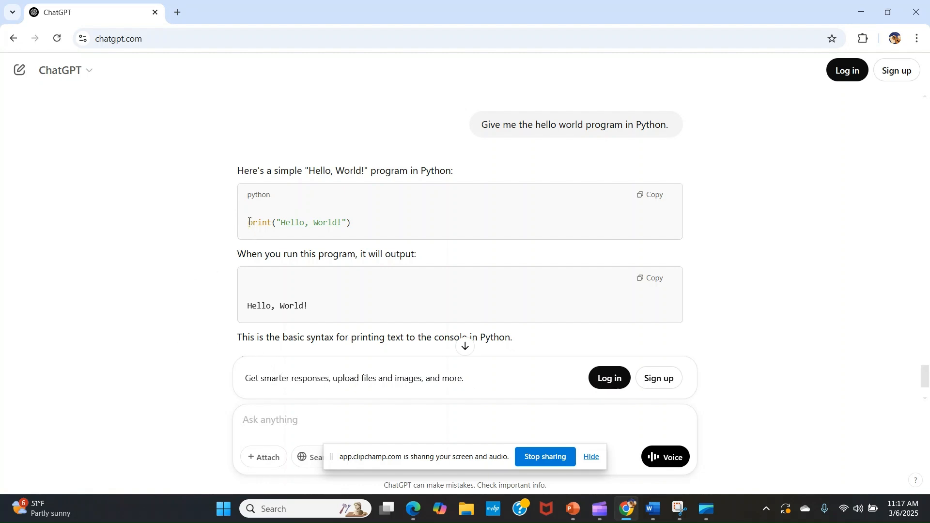
{"action": "left_click_drag", "start_coordinate": [249, 222], "coordinate": [369, 222]}
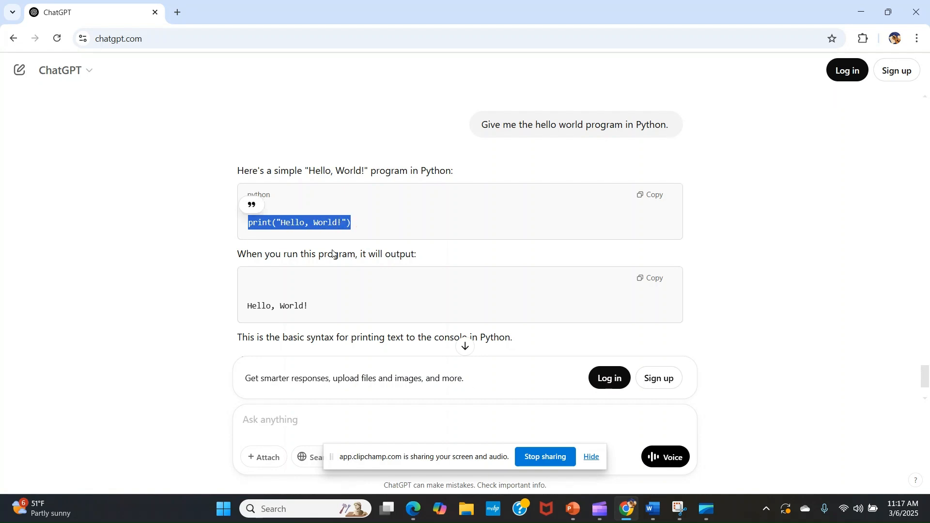